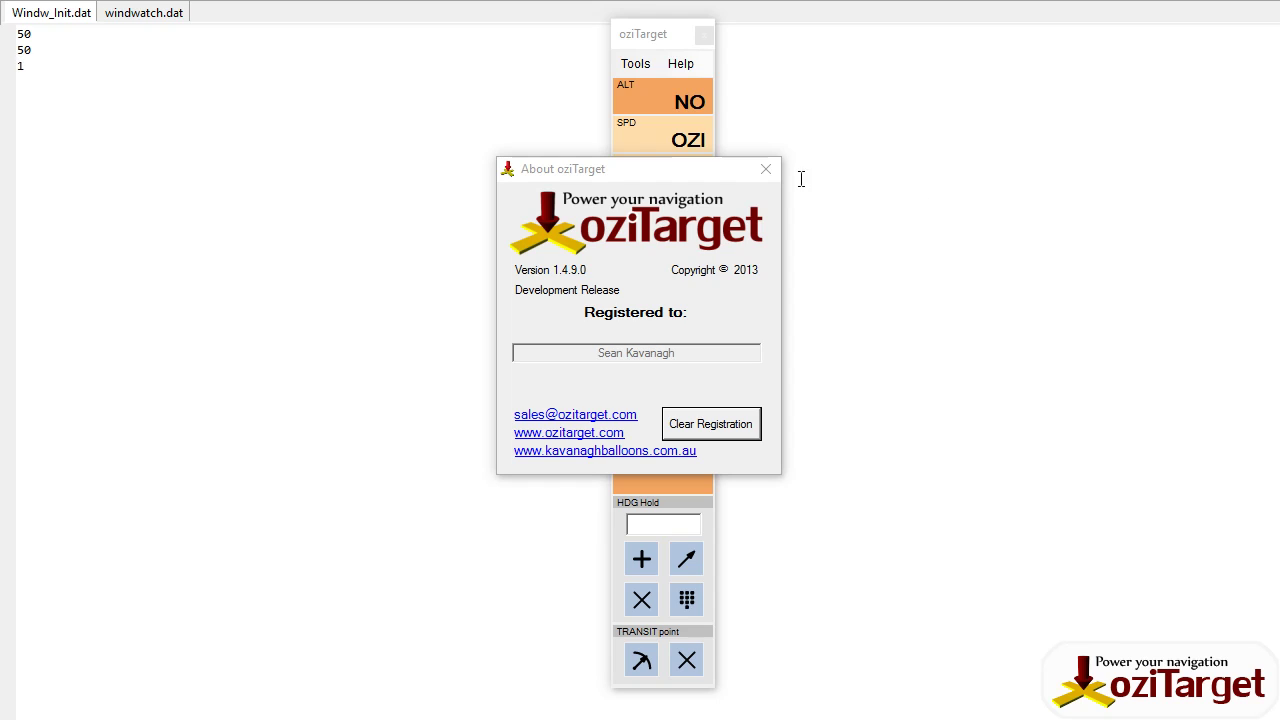
# - Dismiss the About oziTarget dialog so the ALT, SPD, HDG and DROP fields show
pyautogui.click(767, 175)
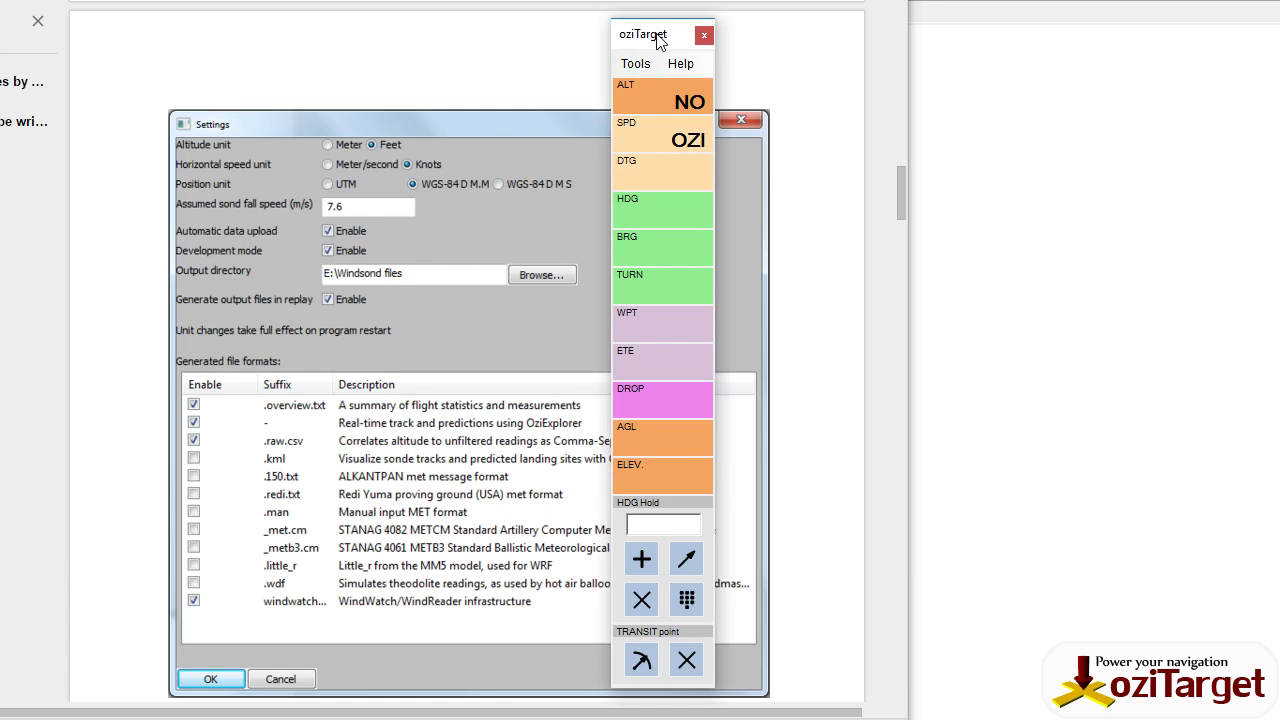
# - Drag the oziTarget panel to the right edge, beside Windw_Init.dat in the text editor
pyautogui.moveTo(677, 34); pyautogui.dragTo(1045, 39)
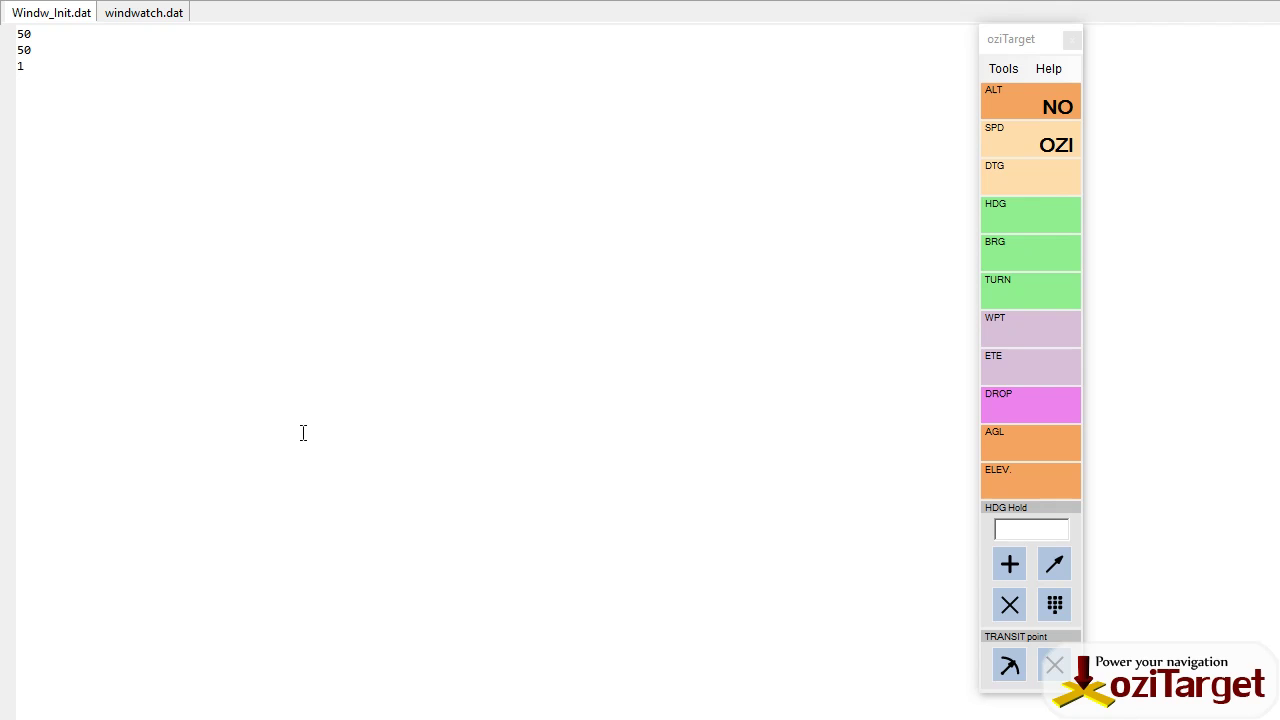
# - Display windwatch.dat's Windsond table of AGL, wind direction and speed in the editor
pyautogui.click(140, 13)
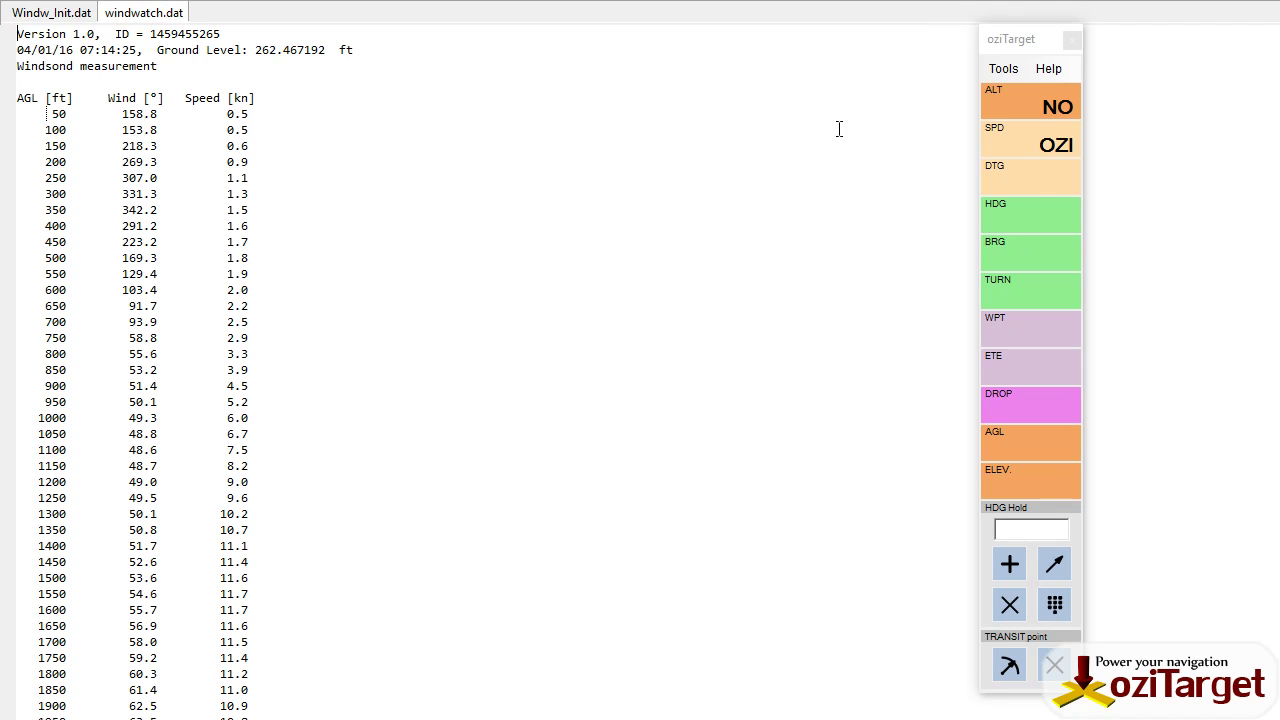
# - Move the panel back toward centre and launch Tools > Windreader Import
pyautogui.moveTo(1015, 38); pyautogui.dragTo(751, 24)
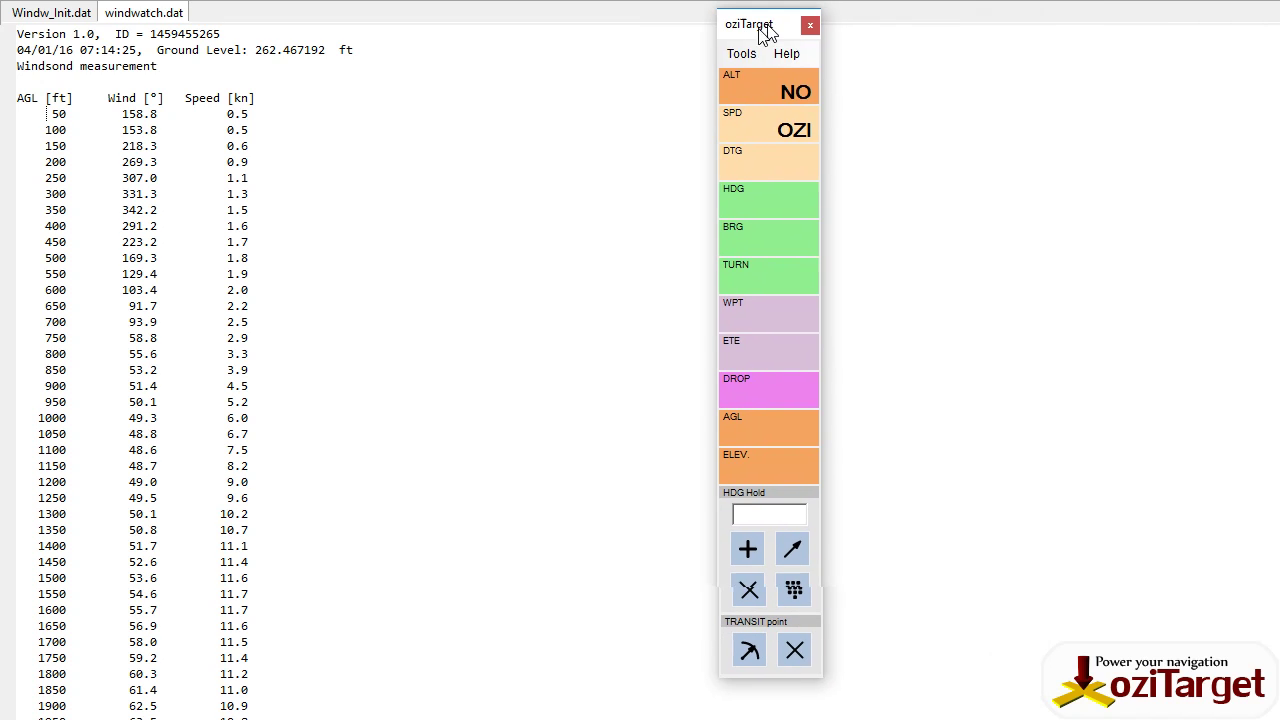
pyautogui.click(739, 54)
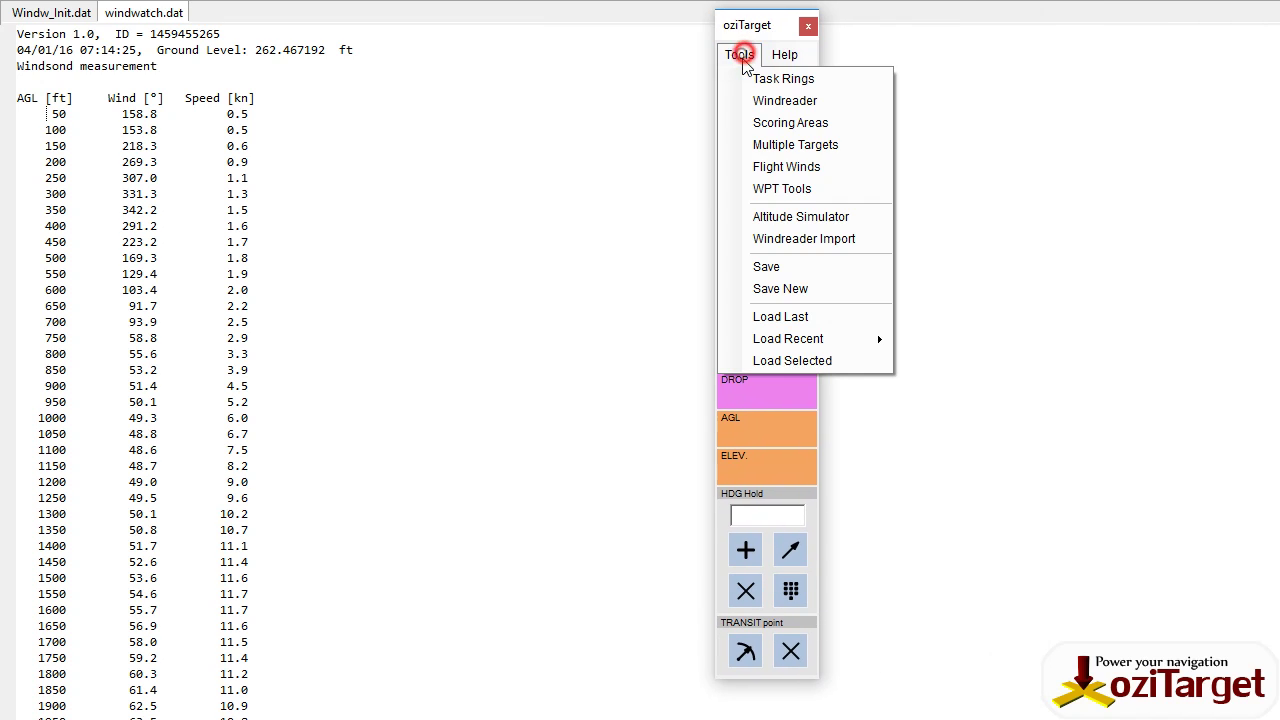
pyautogui.click(800, 238)
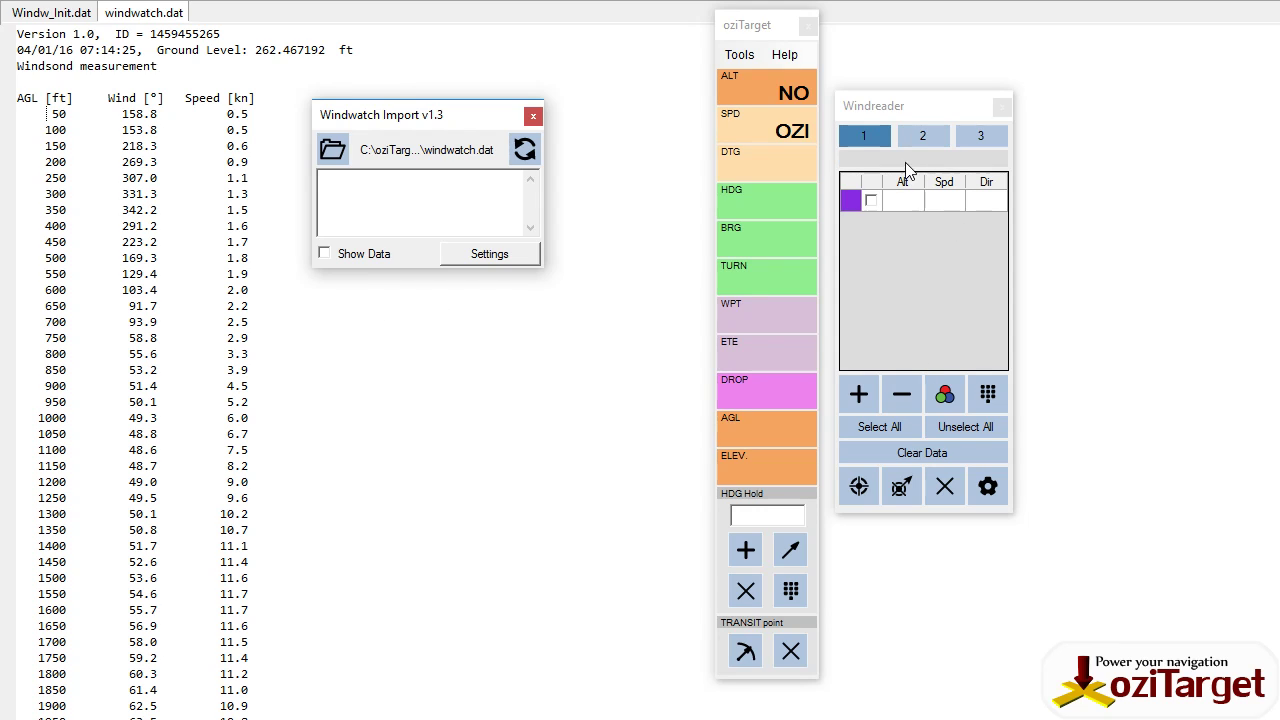
# - Cycle through Windreader's three reading sets, then browse the WSdata folder for the wind file
pyautogui.click(921, 137)
pyautogui.click(981, 137)
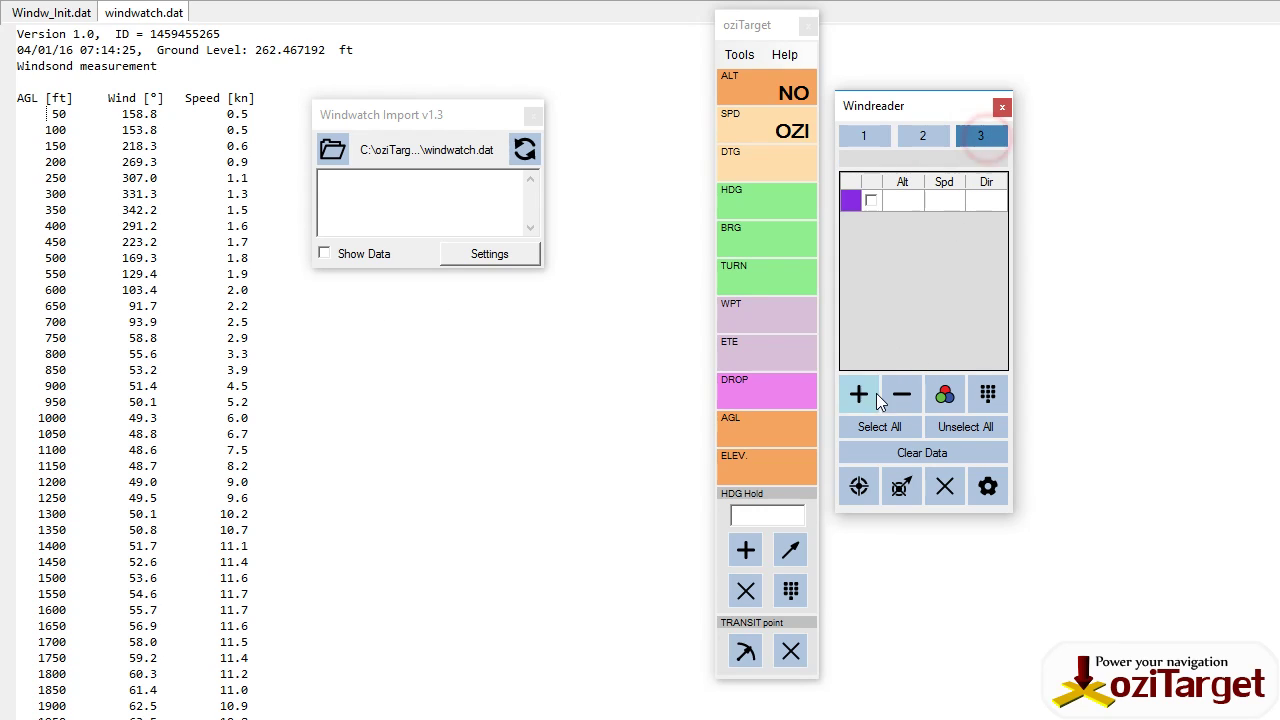
pyautogui.click(864, 136)
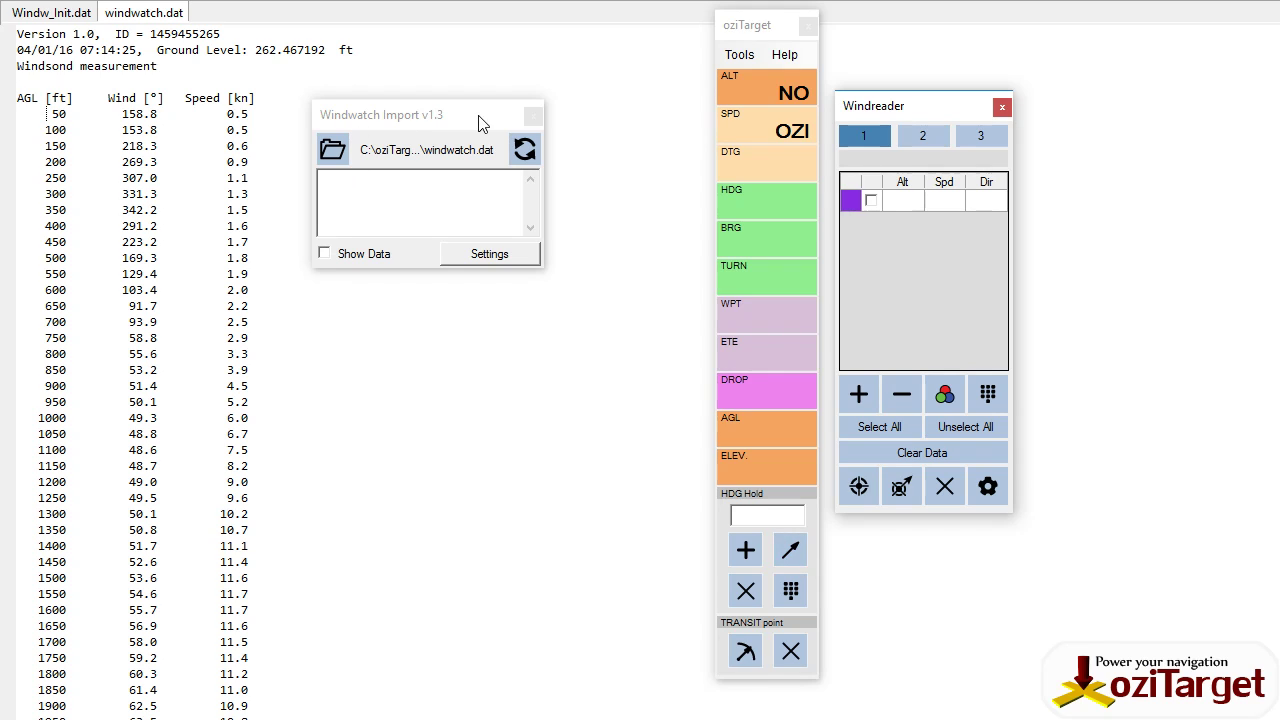
pyautogui.click(332, 150)
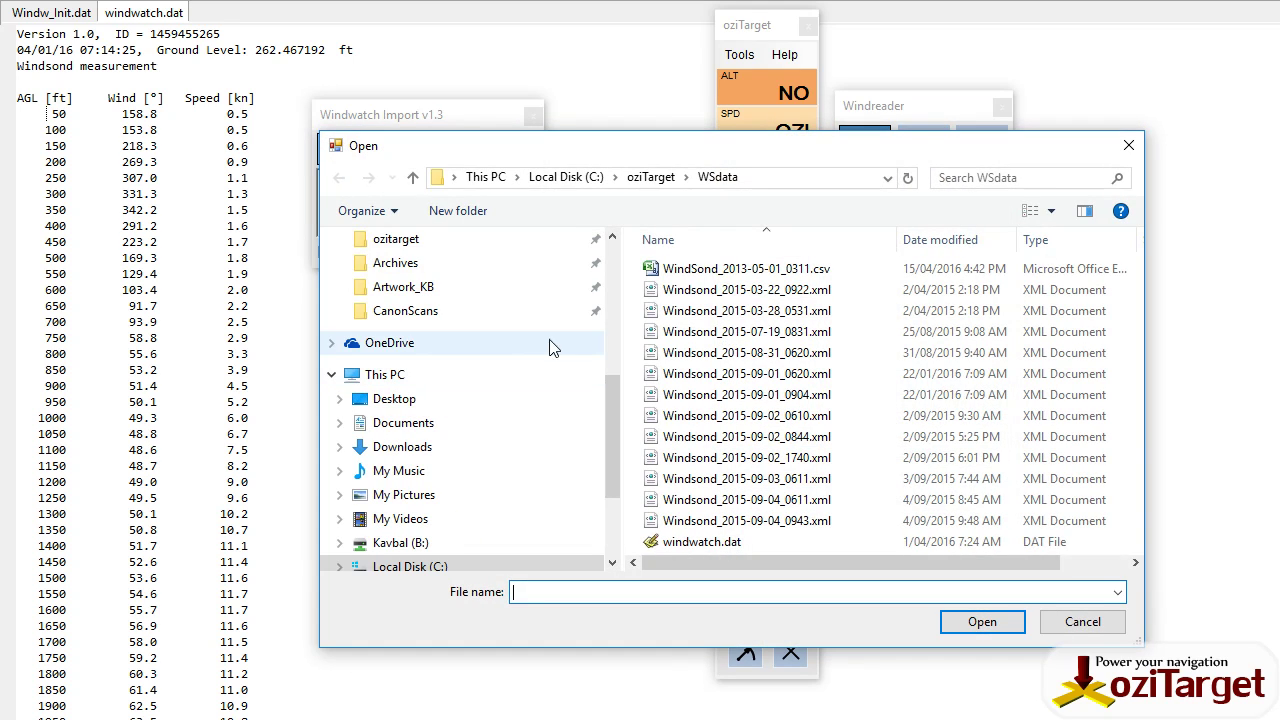
# - Load windwatch.dat into Windreader, filling rows starting 50, 0.5, 158.8
pyautogui.click(703, 541)
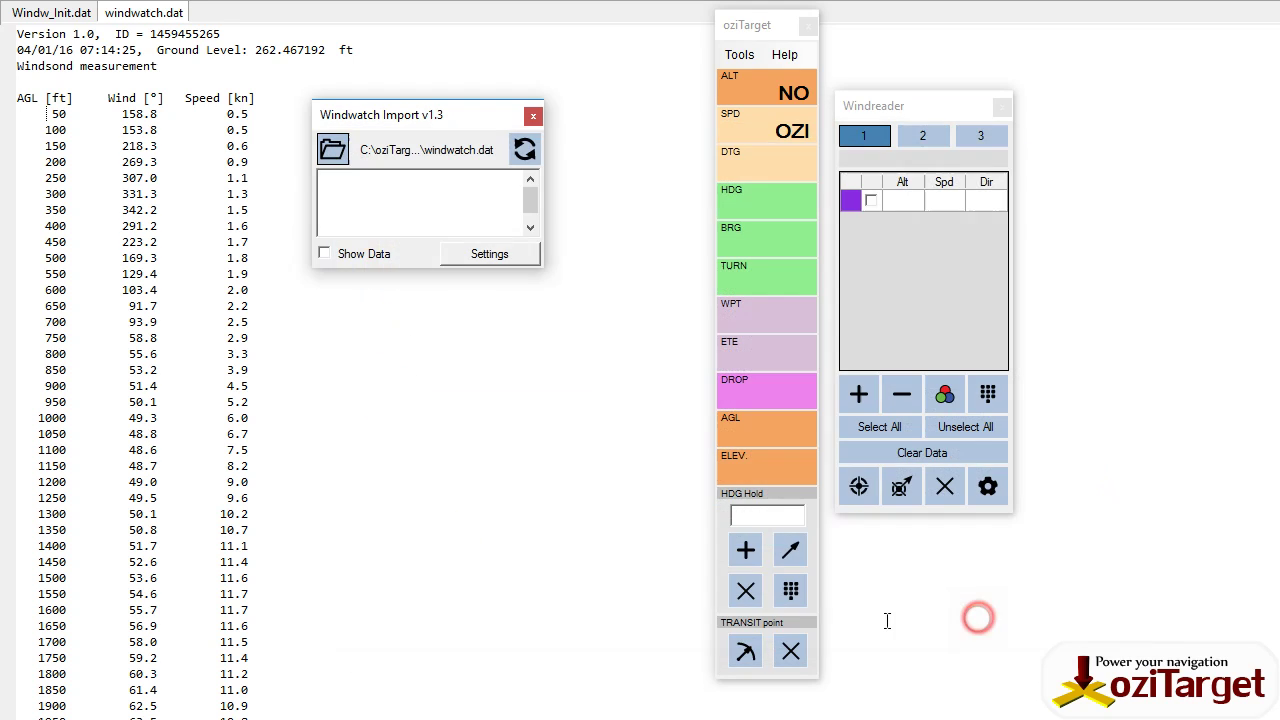
pyautogui.click(982, 622)
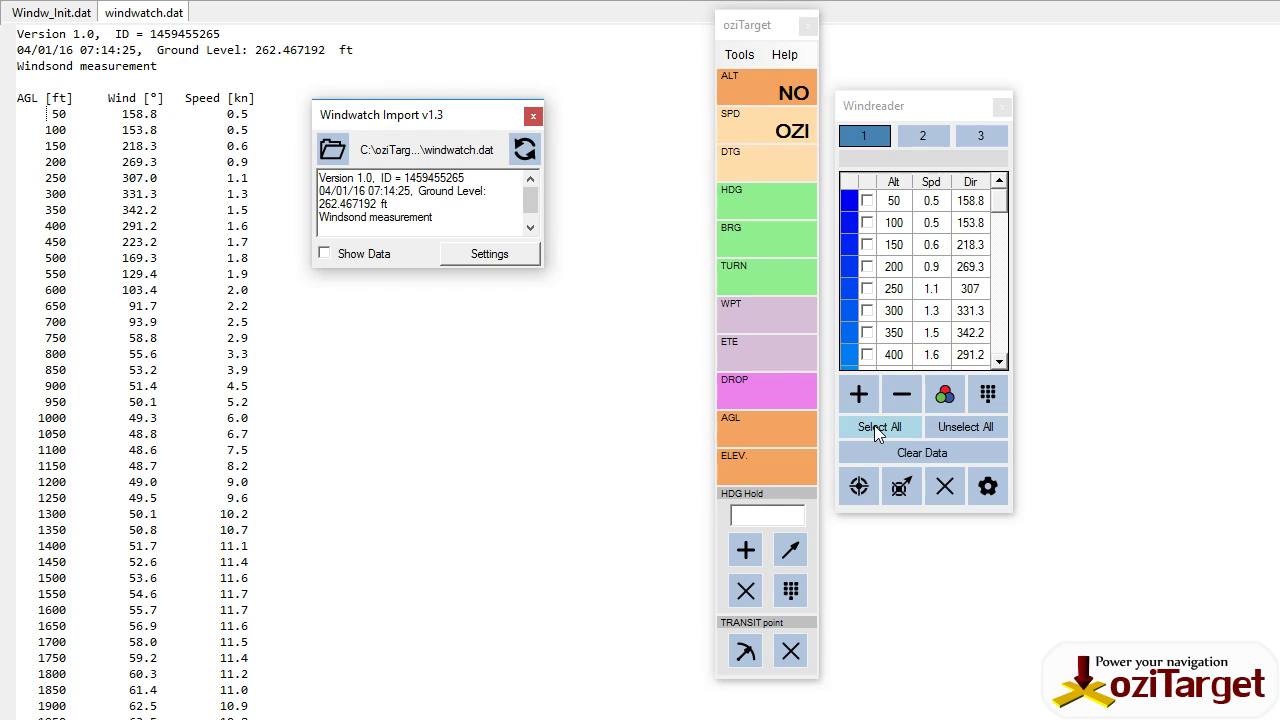
# - Set Windreader directions to True and expand the Windwatch Import conversion settings
pyautogui.click(988, 487)
pyautogui.click(1070, 178)
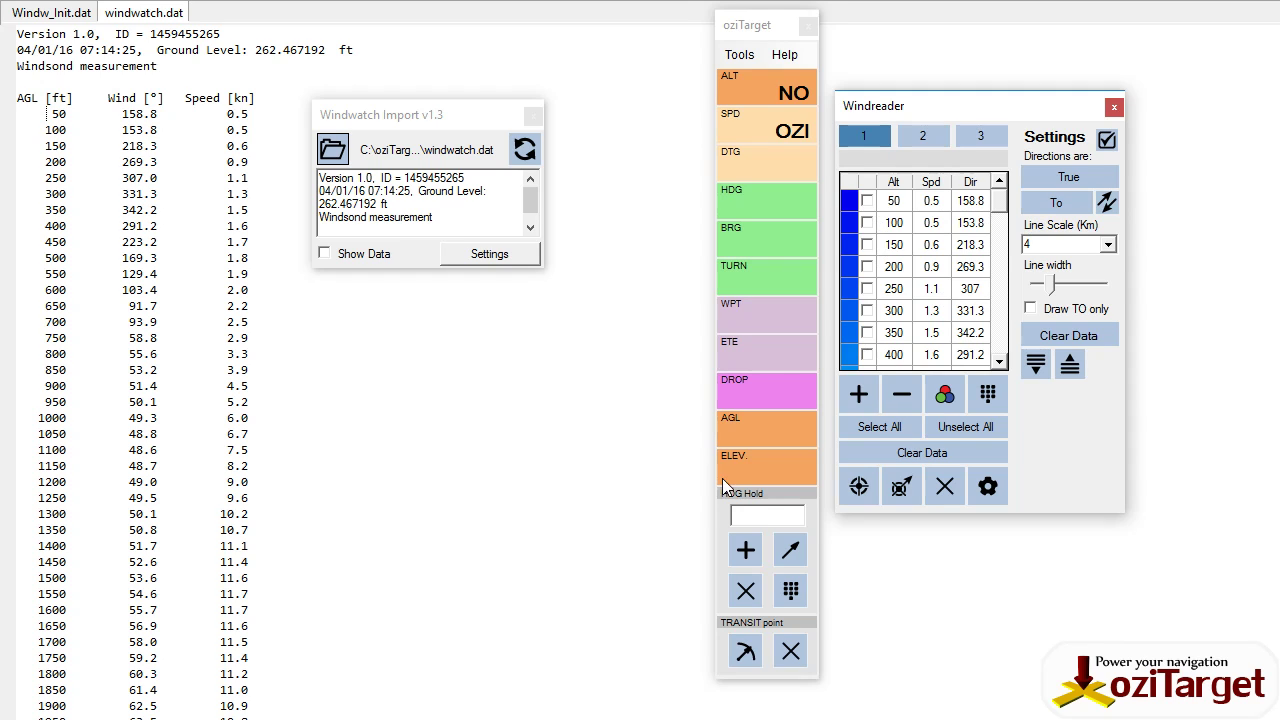
pyautogui.click(505, 254)
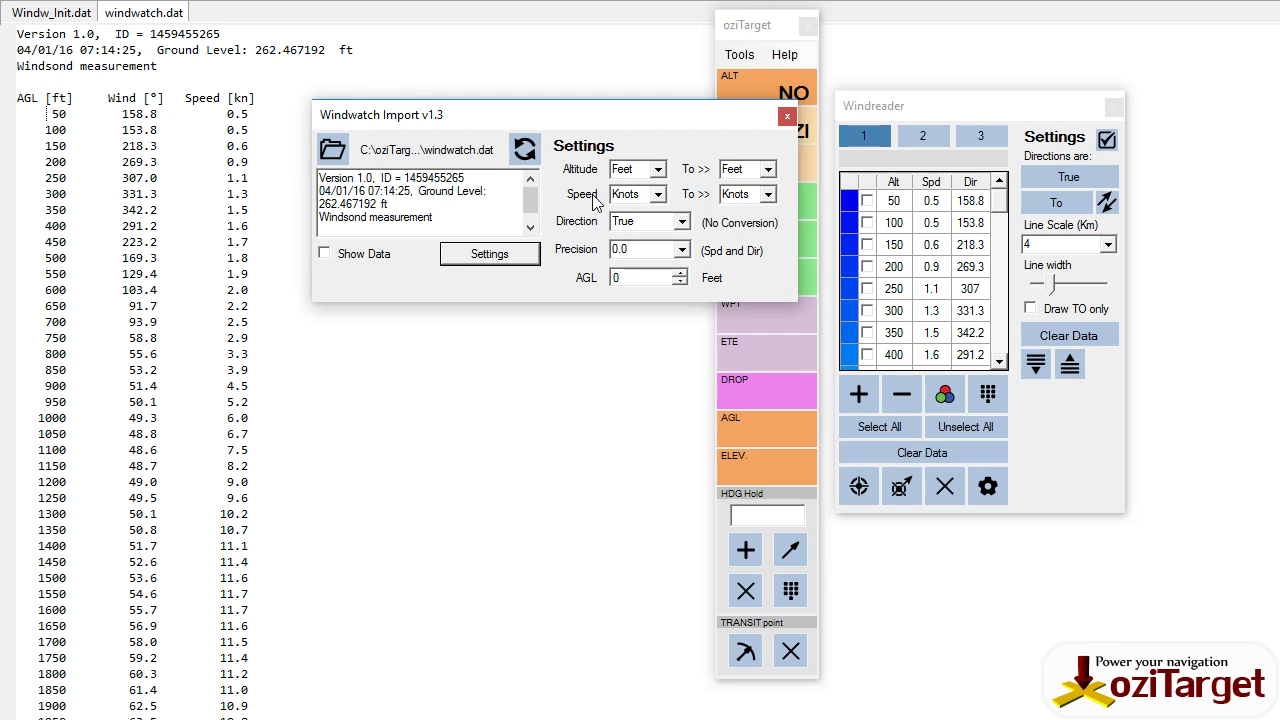
# - Convert speeds from Knots to Km/H, enter AGL offset 262, keeping precision at 0.0
pyautogui.click(767, 194)
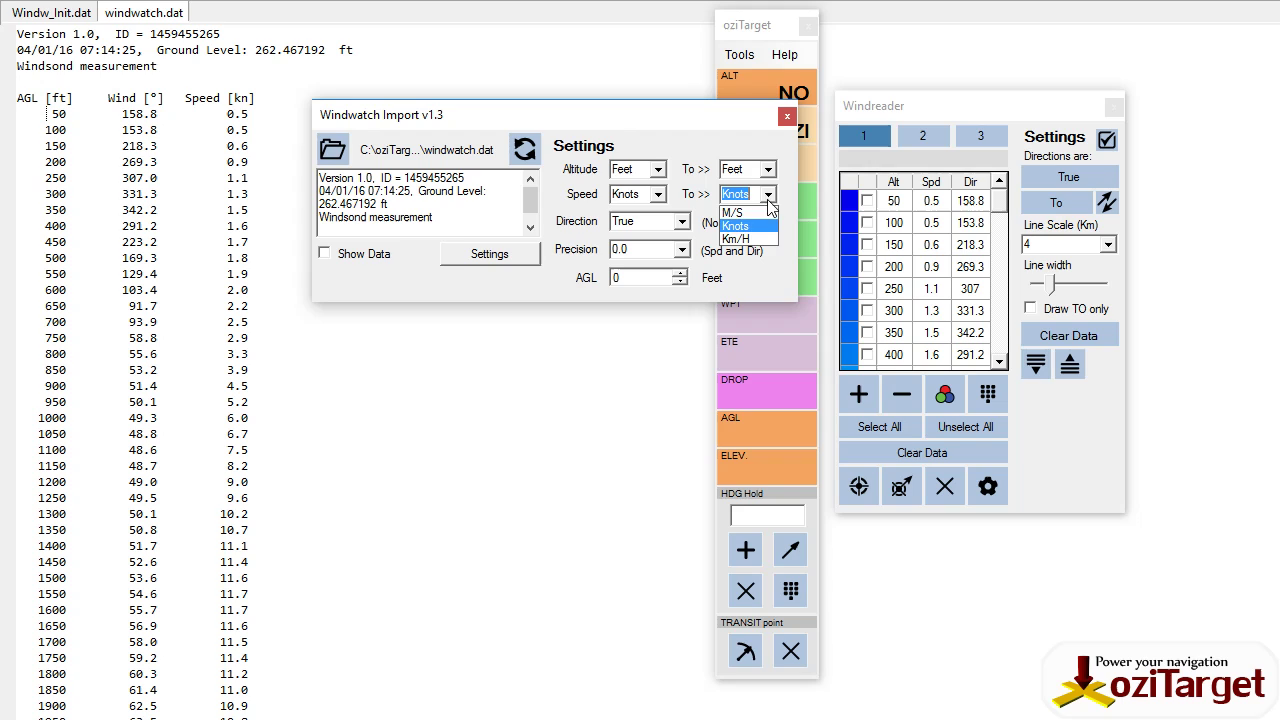
pyautogui.click(746, 240)
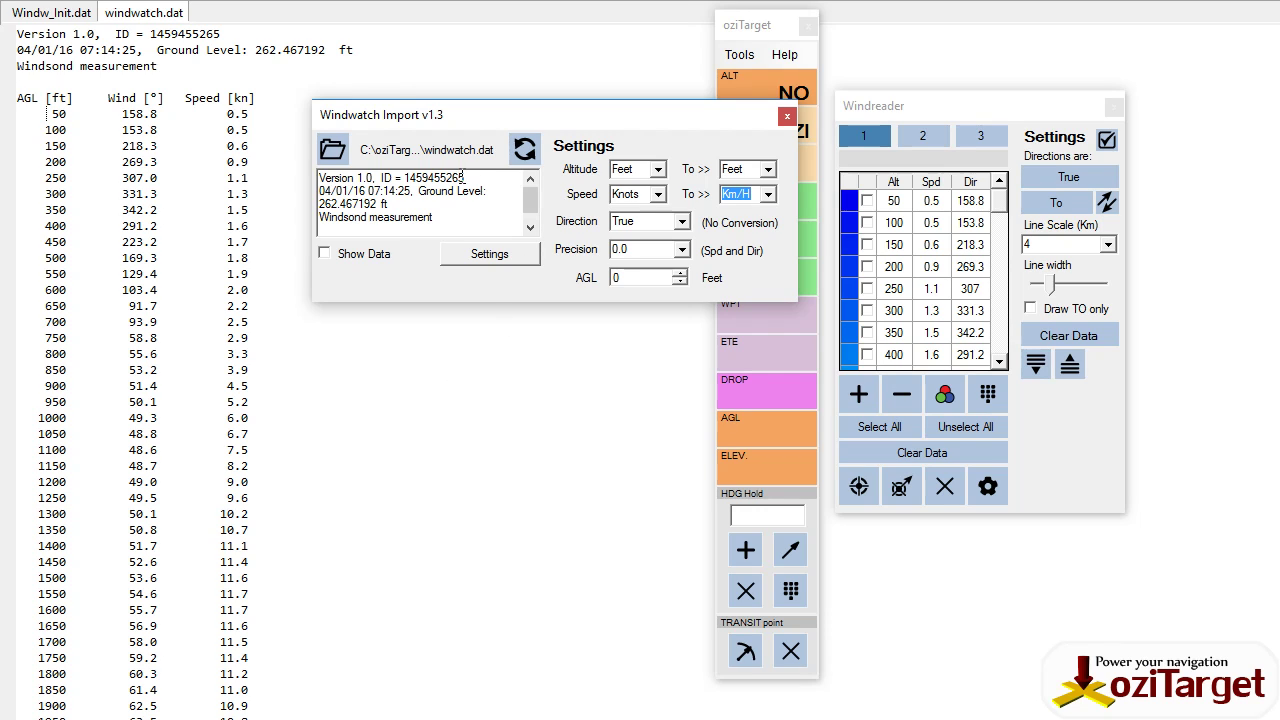
pyautogui.click(681, 249)
pyautogui.click(636, 268)
pyautogui.click(612, 280)
pyautogui.write('262')
pyautogui.click(682, 250)
pyautogui.click(620, 281)
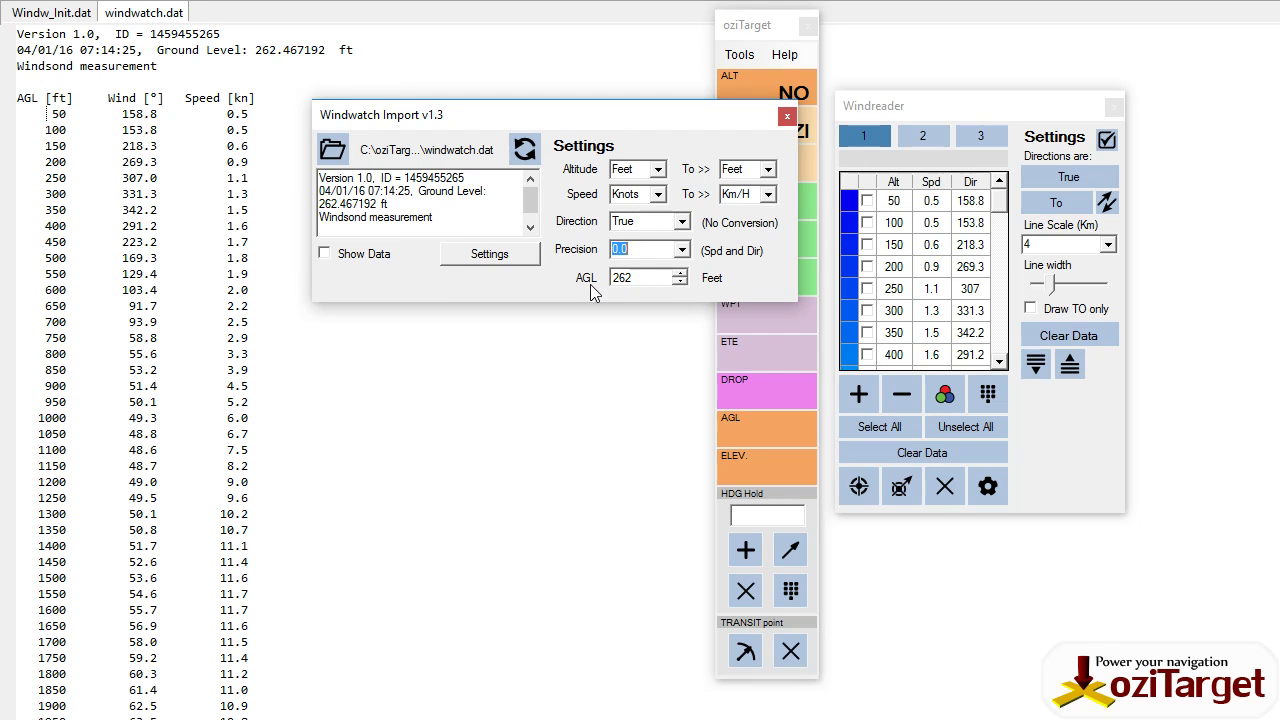
# - Re-import the readings, reset directions to True, try whole-number precision, then restore 0.0
pyautogui.click(525, 148)
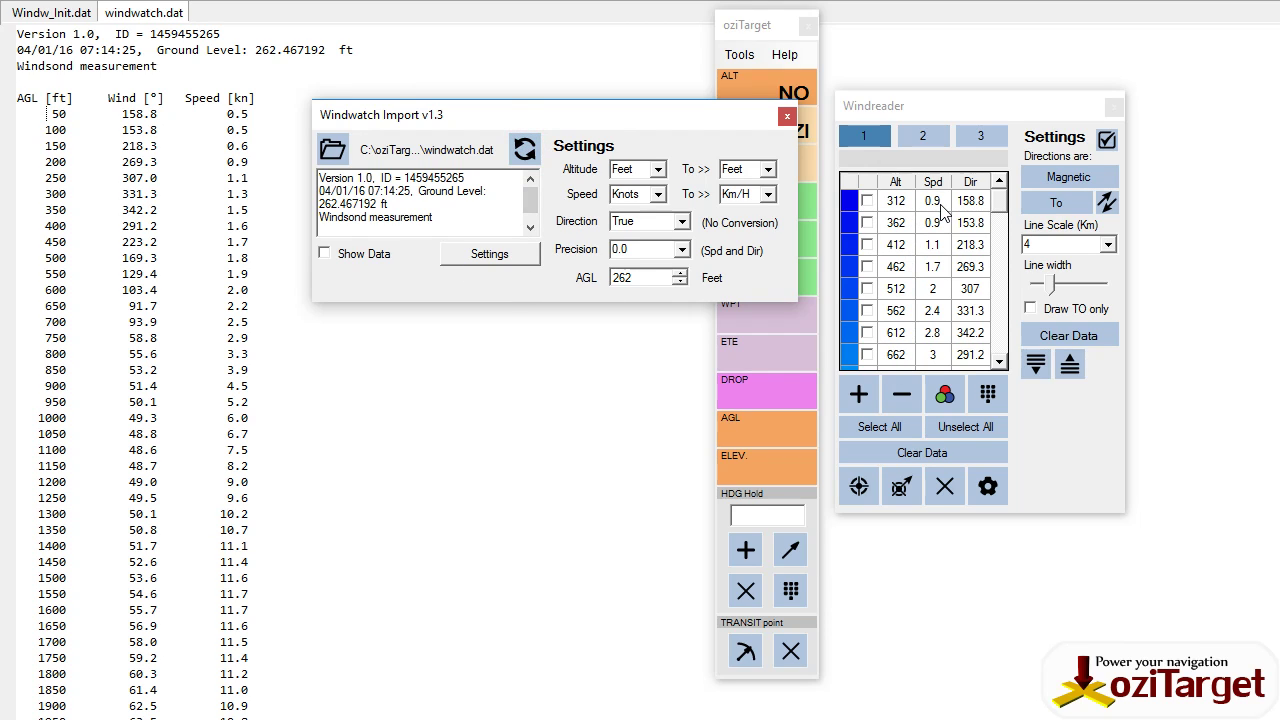
pyautogui.click(1062, 178)
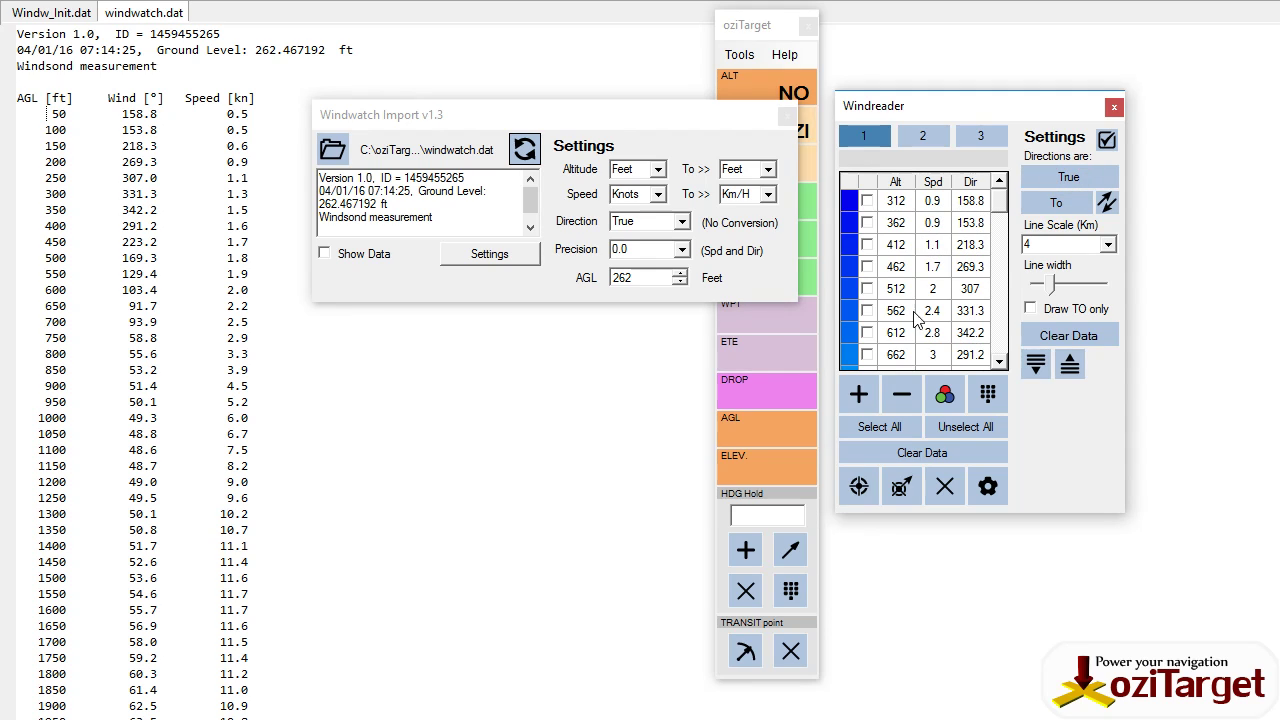
pyautogui.click(682, 250)
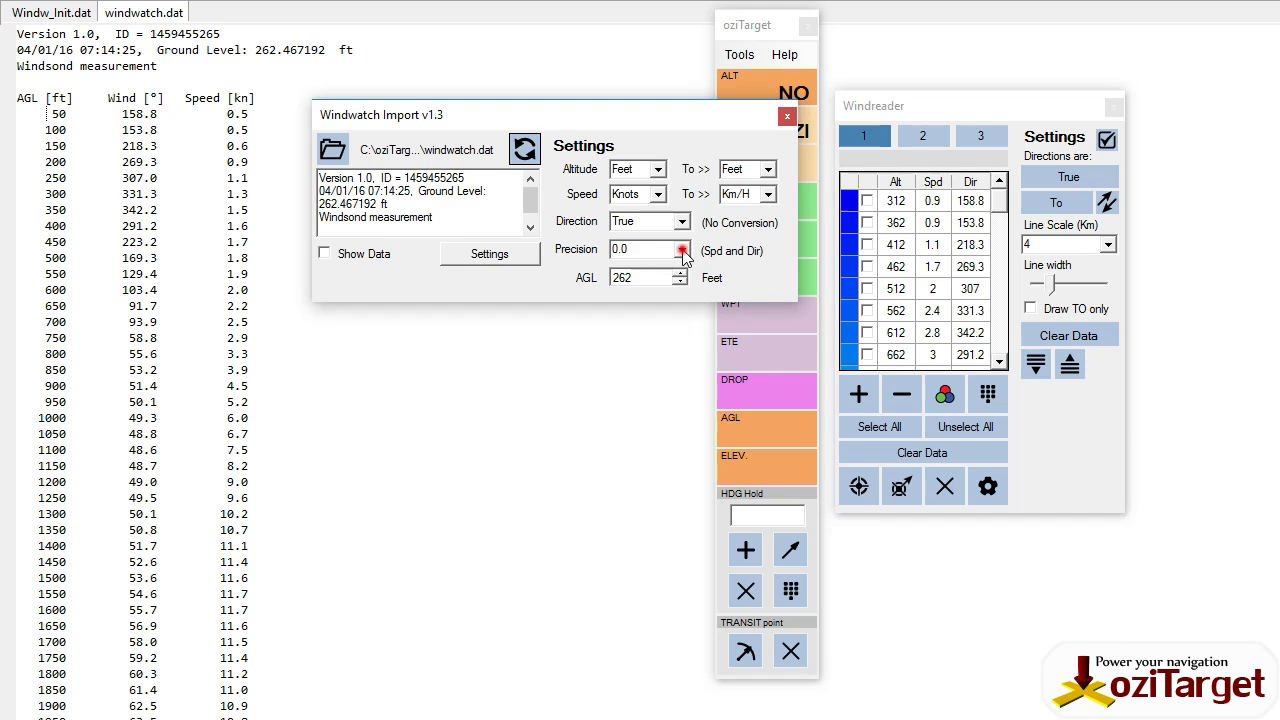
pyautogui.click(637, 266)
pyautogui.click(526, 150)
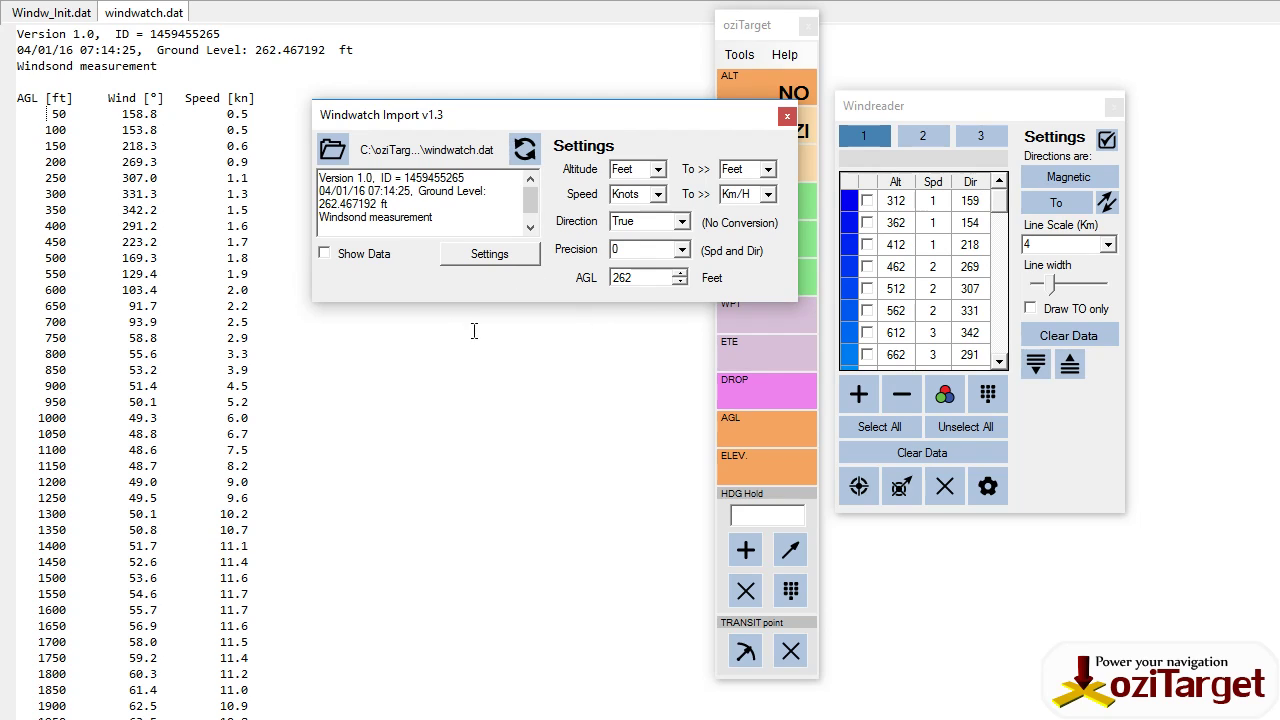
pyautogui.click(681, 251)
pyautogui.click(622, 272)
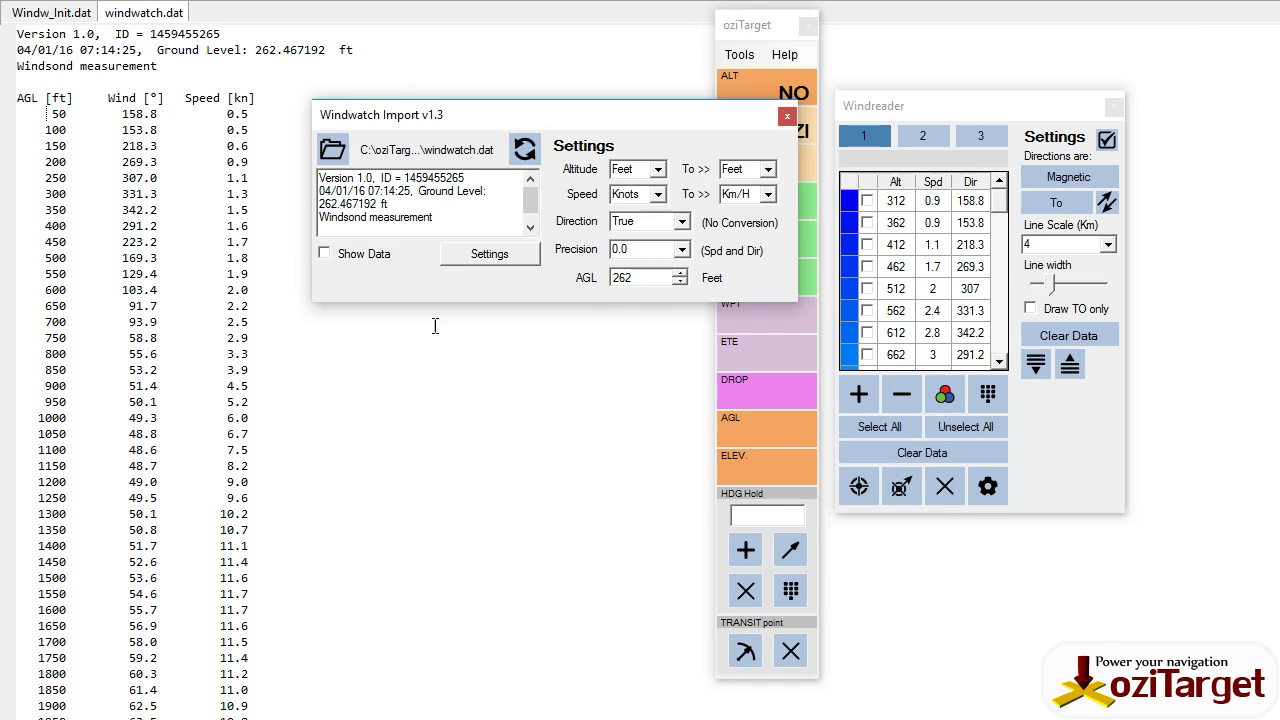
# - Collapse the conversion settings, close Windwatch Import, and reopen the Tools menu
pyautogui.click(480, 256)
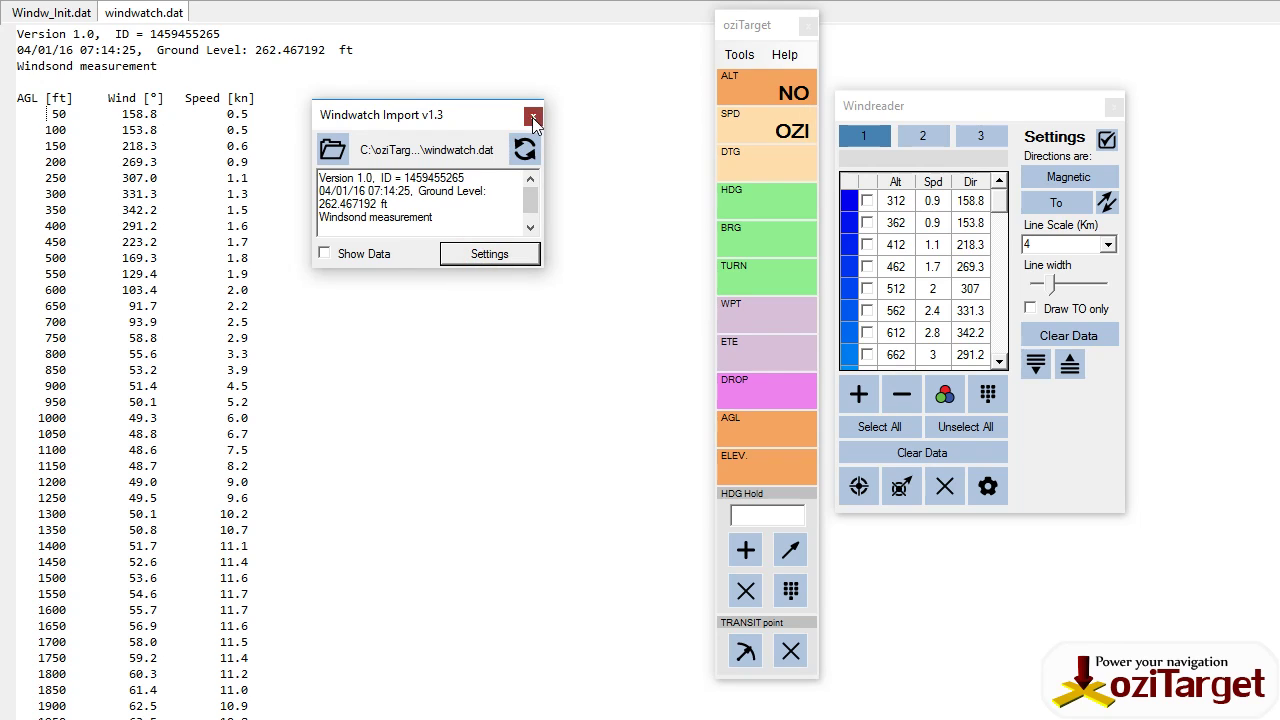
pyautogui.click(536, 117)
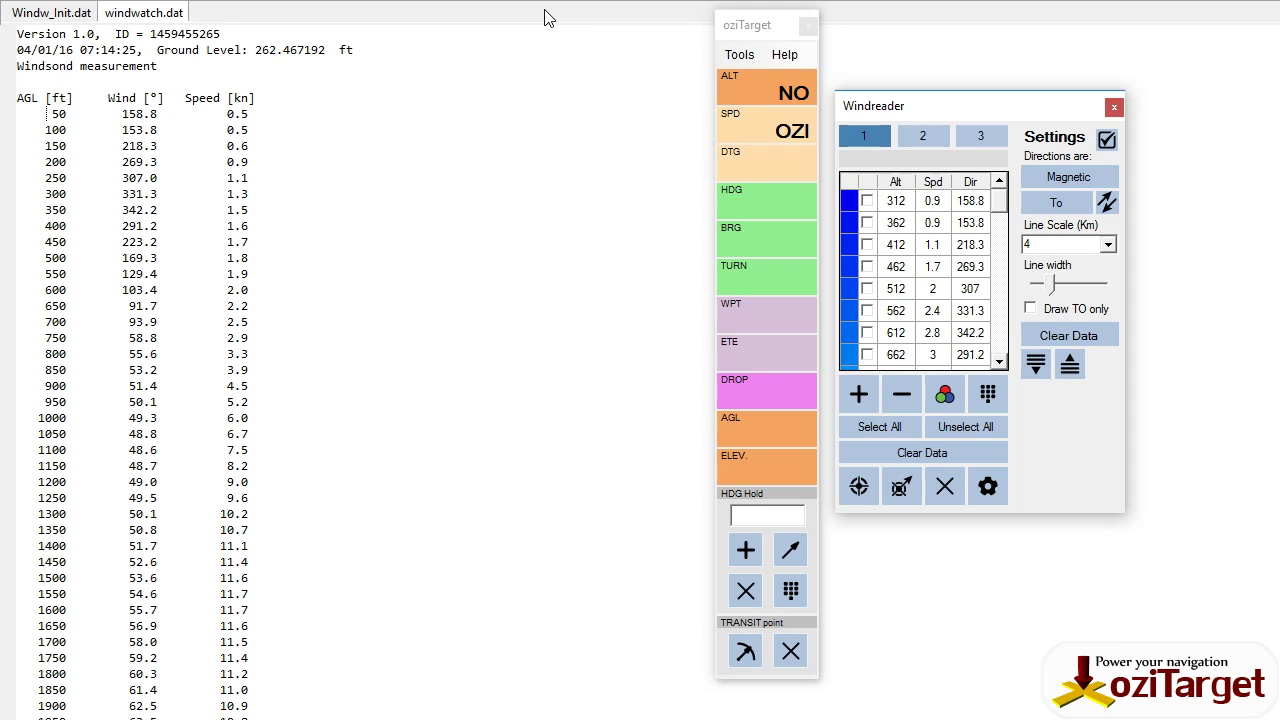
pyautogui.click(738, 56)
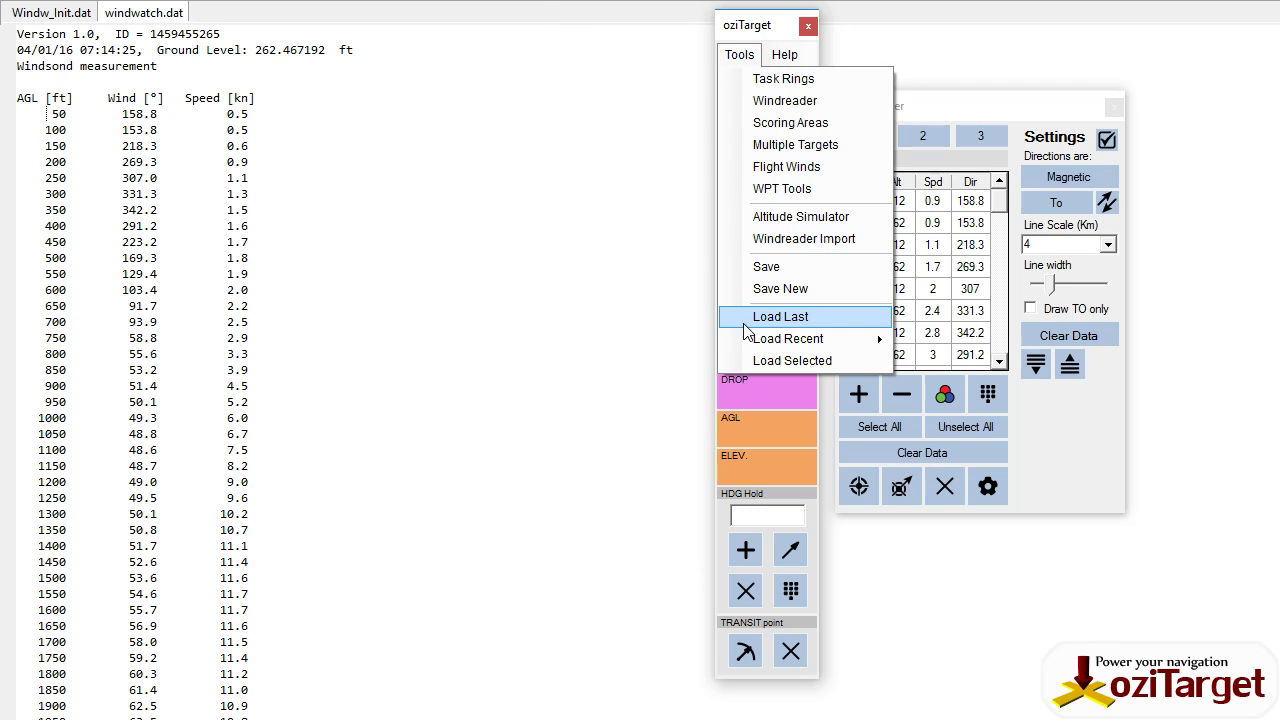
# - Import windwatch.dat into Windreader set 2, starting 312, 0.9, 158.8, then close the importer
pyautogui.click(798, 240)
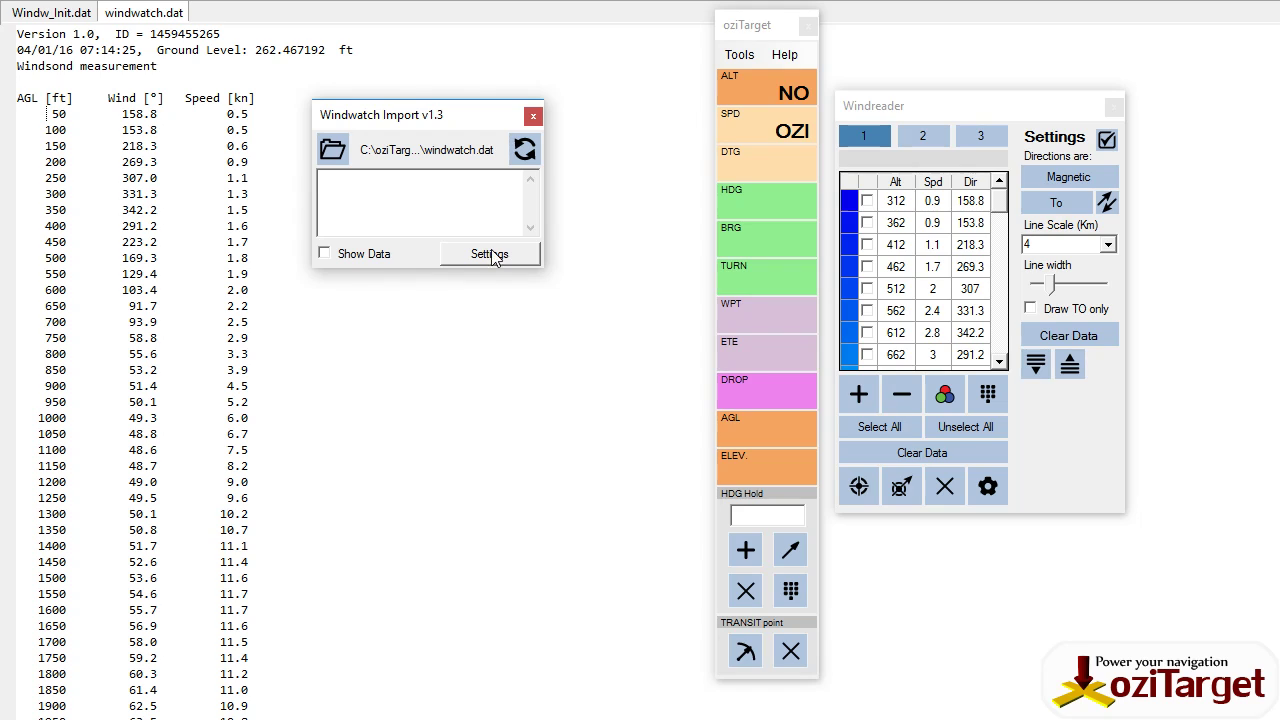
pyautogui.click(929, 138)
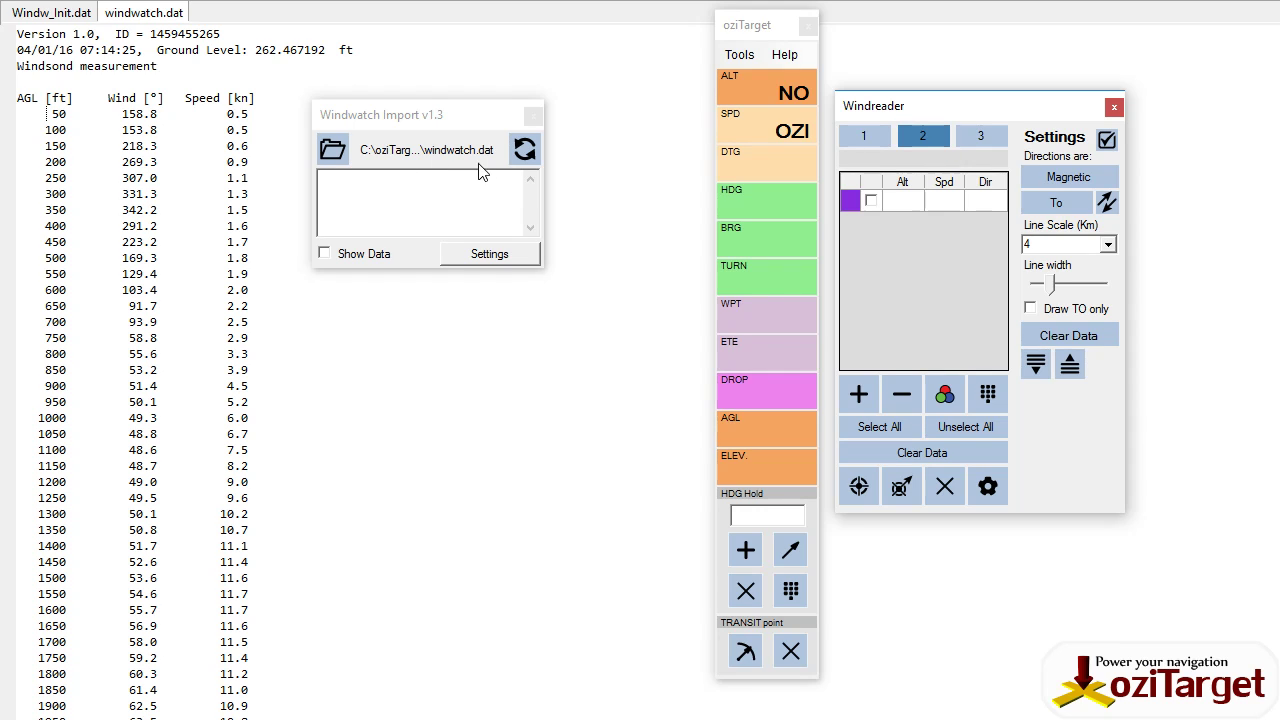
pyautogui.click(524, 149)
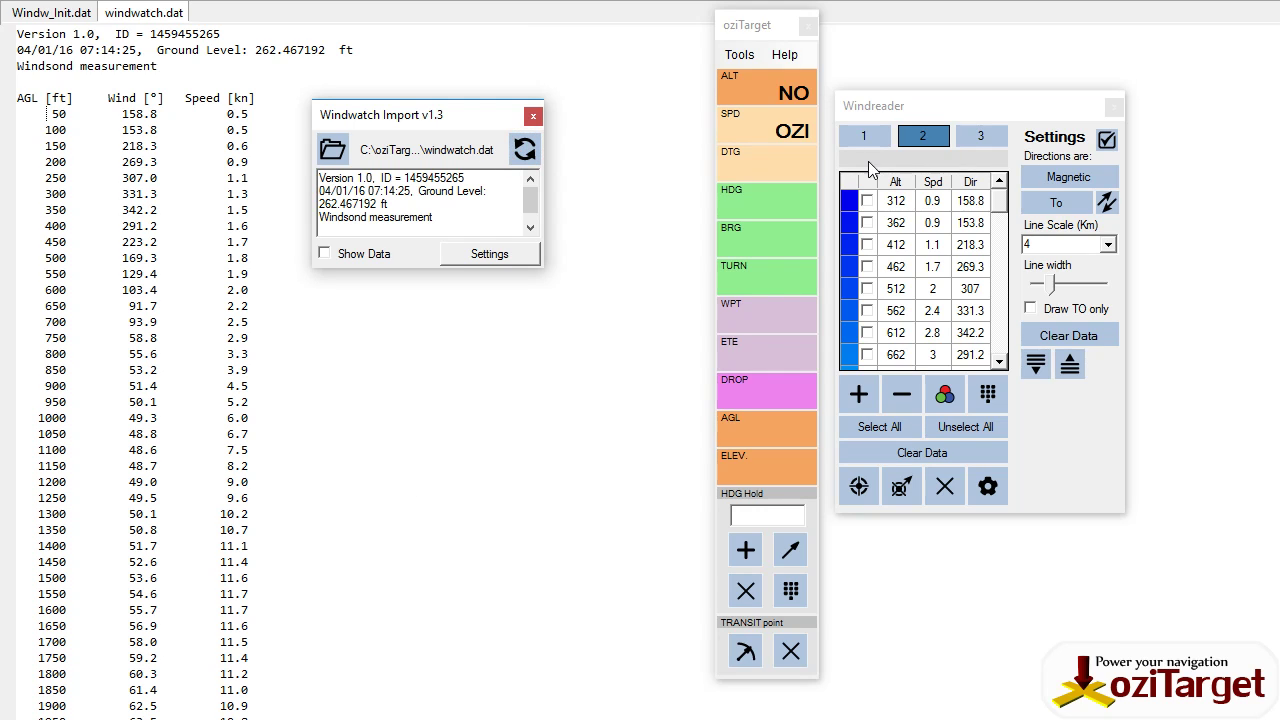
pyautogui.click(864, 136)
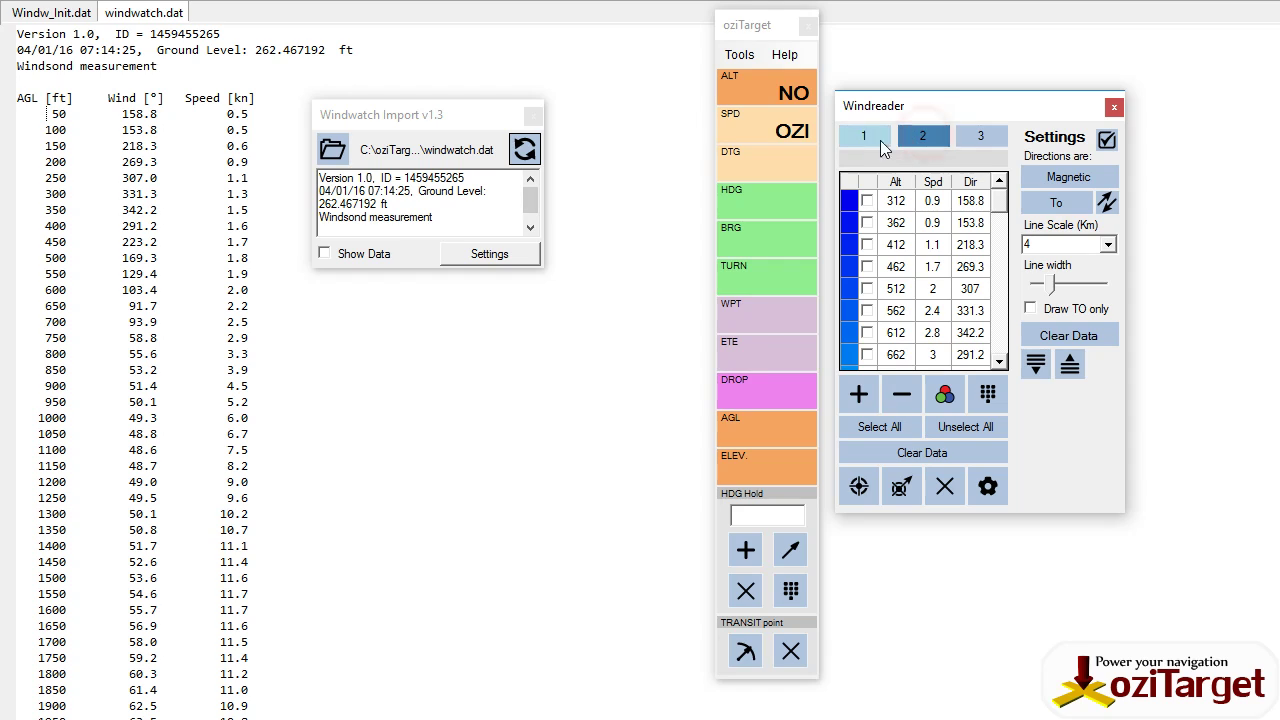
pyautogui.click(921, 137)
pyautogui.click(532, 115)
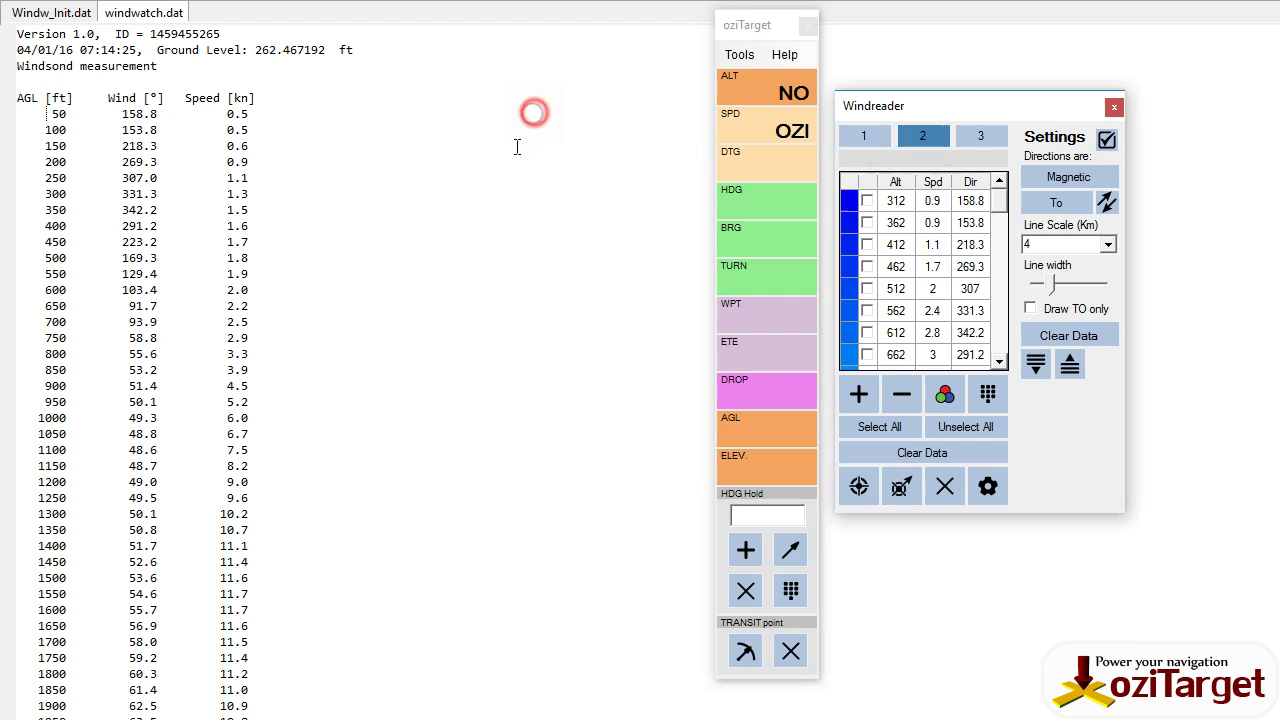